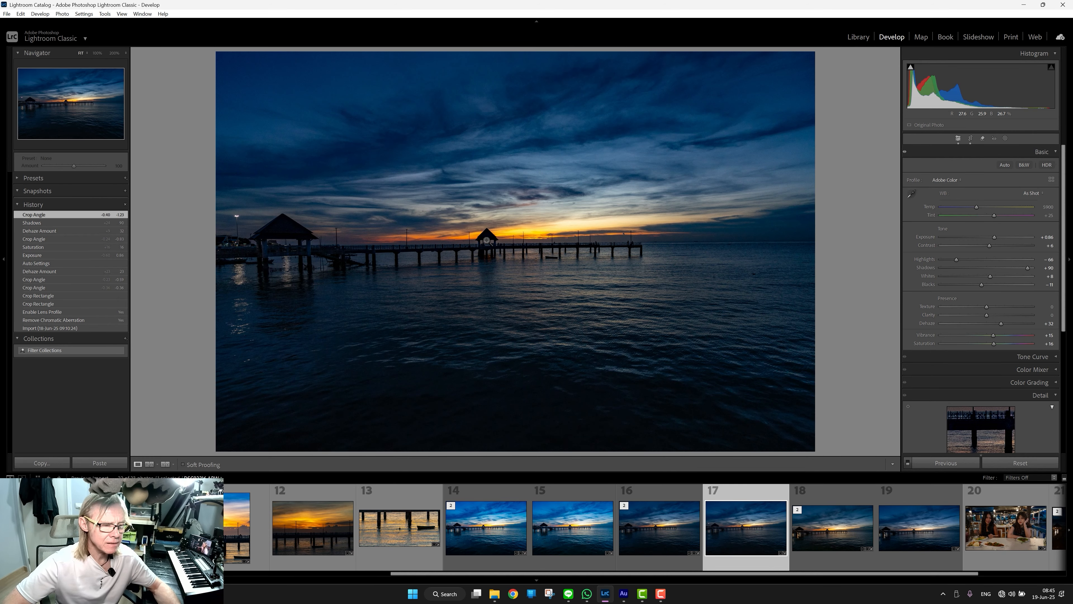
- Examine the noise around the distant pier pavilion in photo 17 at 100% and 200% zoom
click(486, 240)
drag(486, 239, 524, 216)
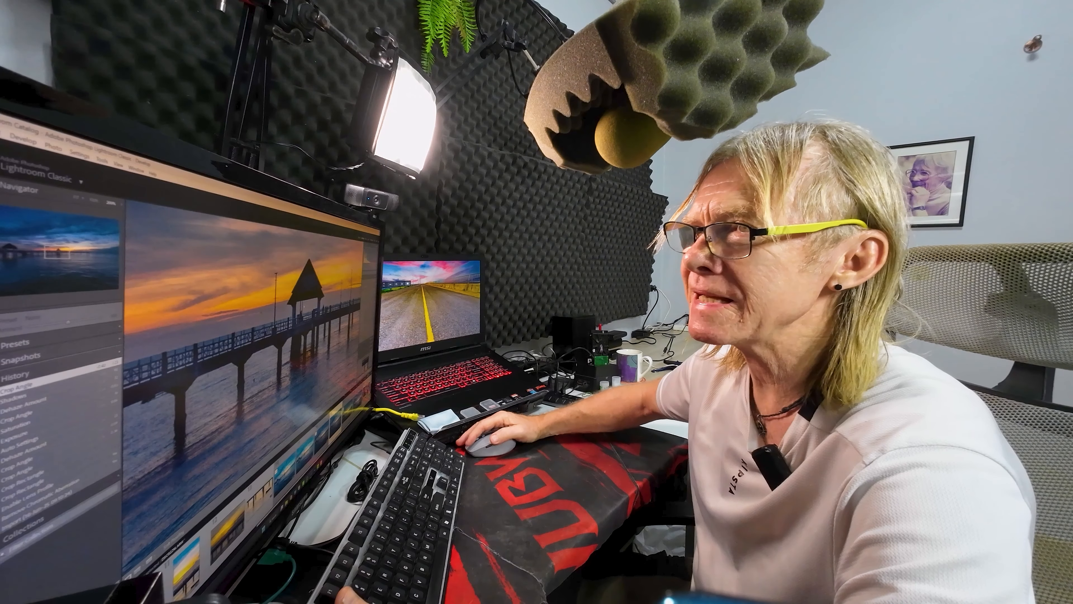
click(94, 201)
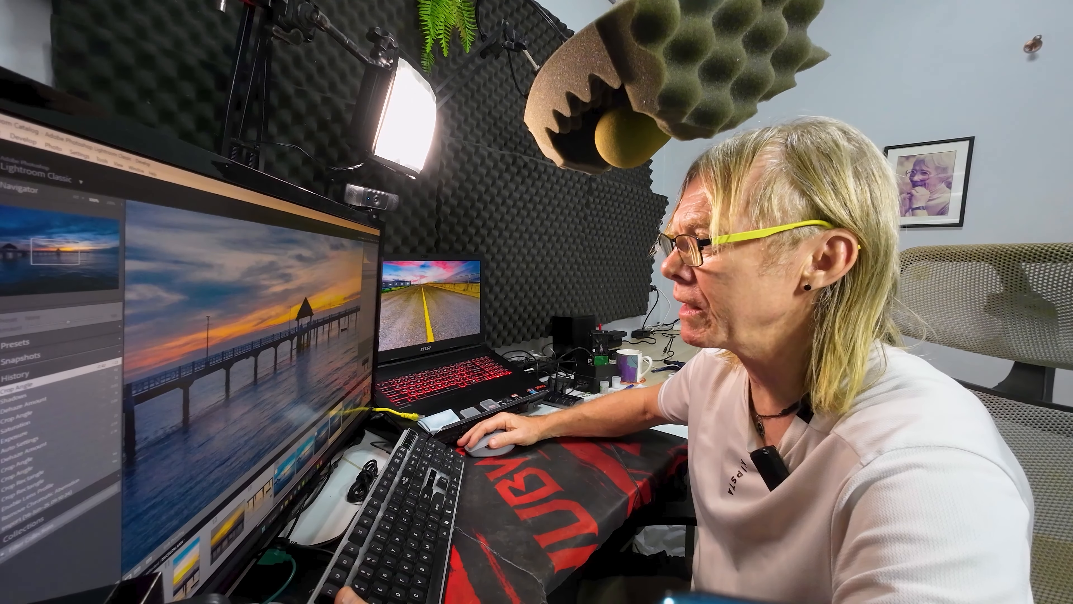
click(76, 197)
click(94, 201)
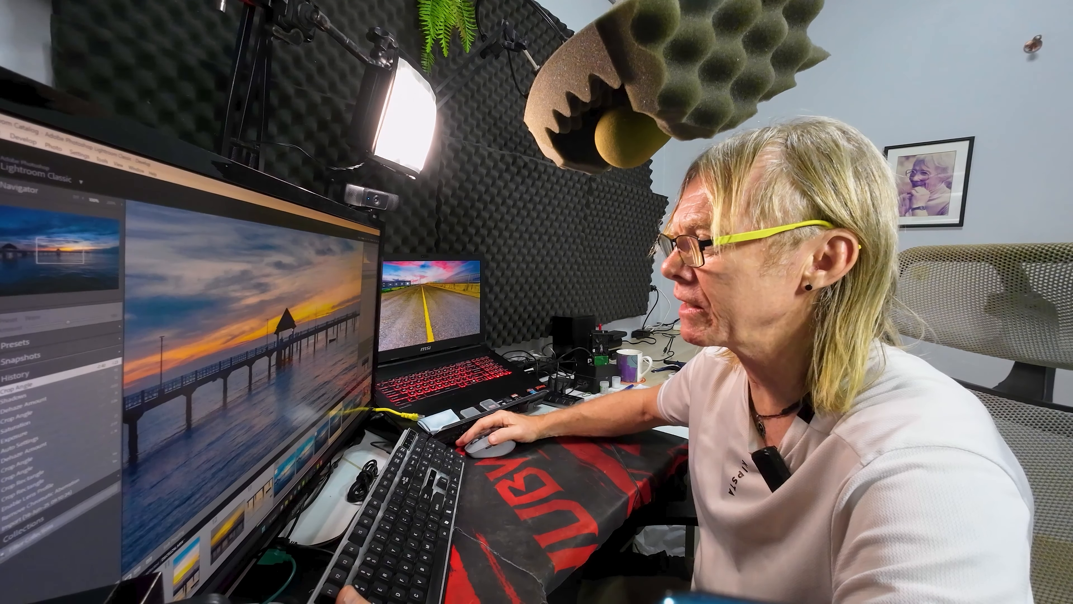
click(111, 203)
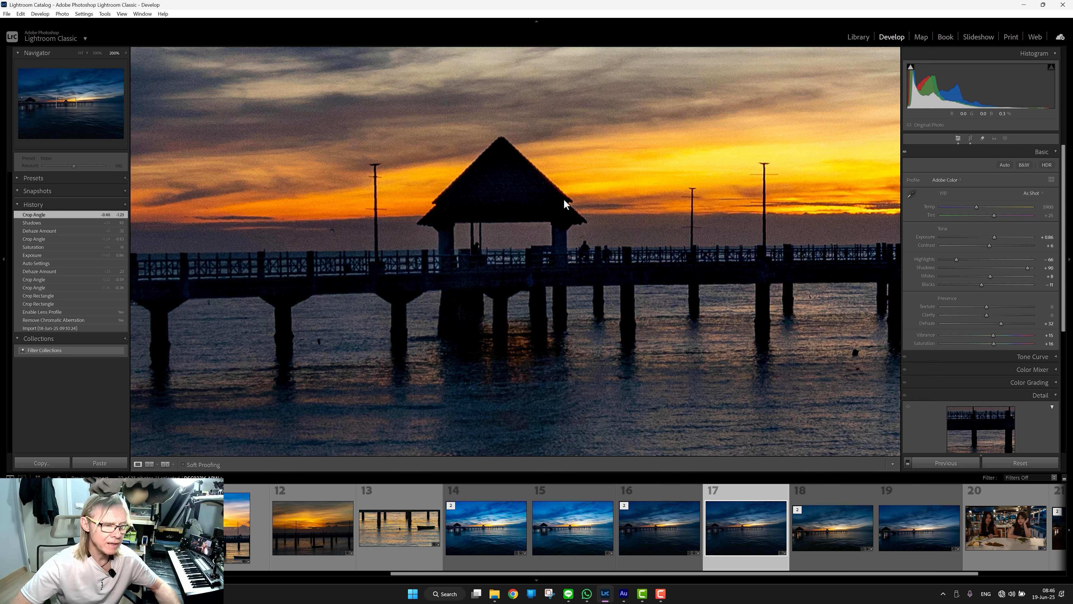
click(457, 244)
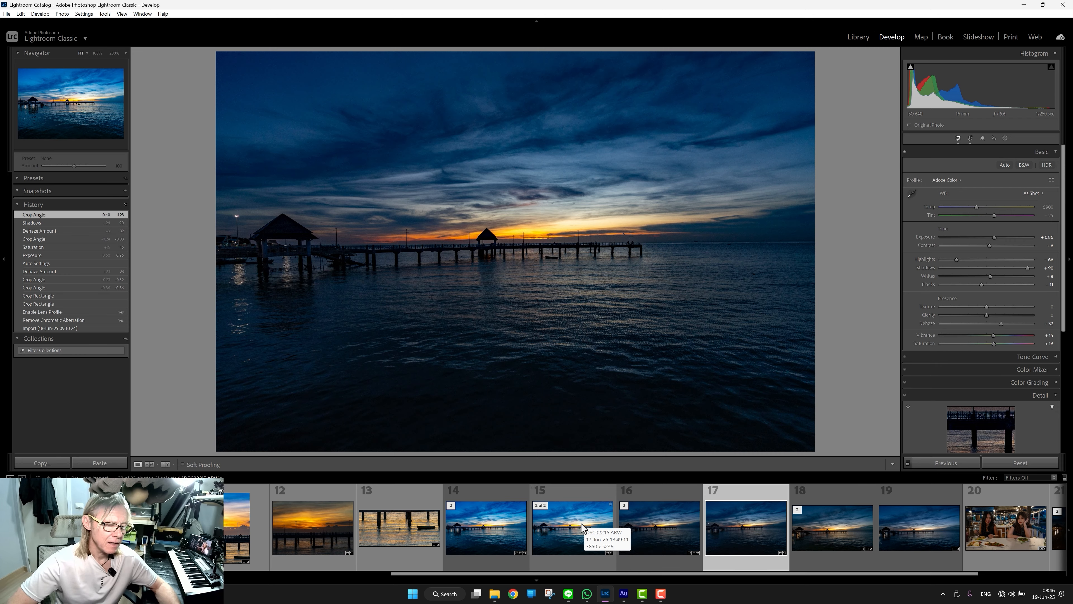
- Open the Enhanced-NR version in photo 16 and inspect the same pier pavilion and sky at 200% zoom
click(641, 501)
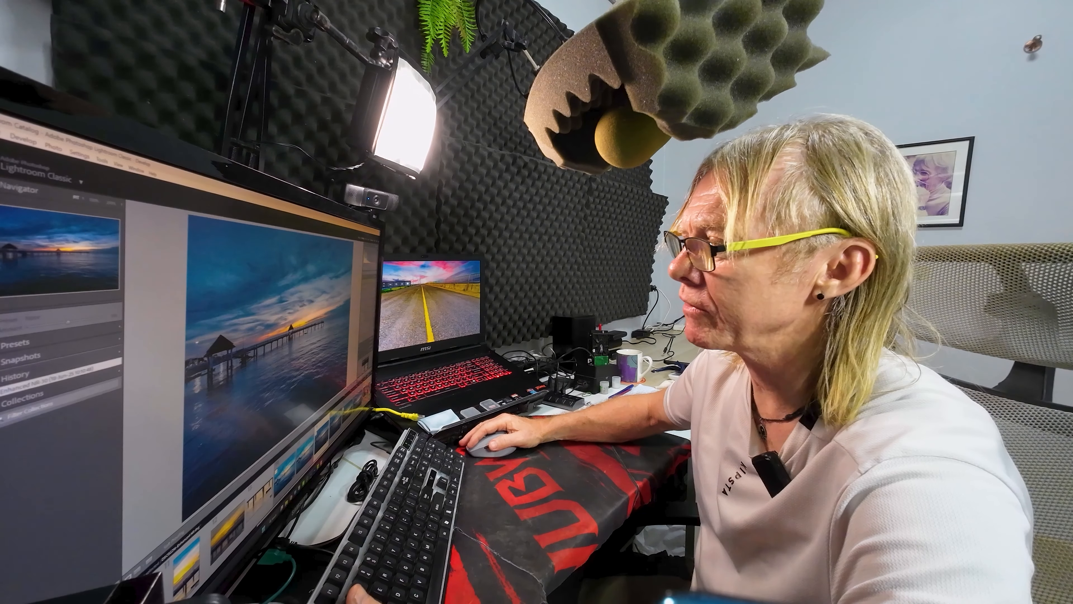
click(289, 333)
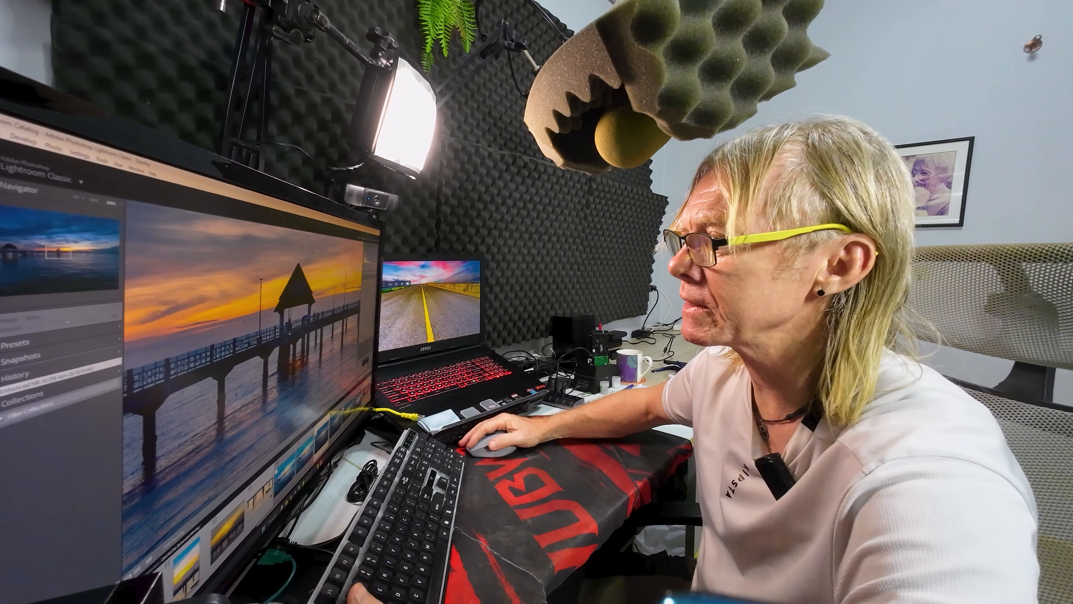
drag(290, 333, 293, 377)
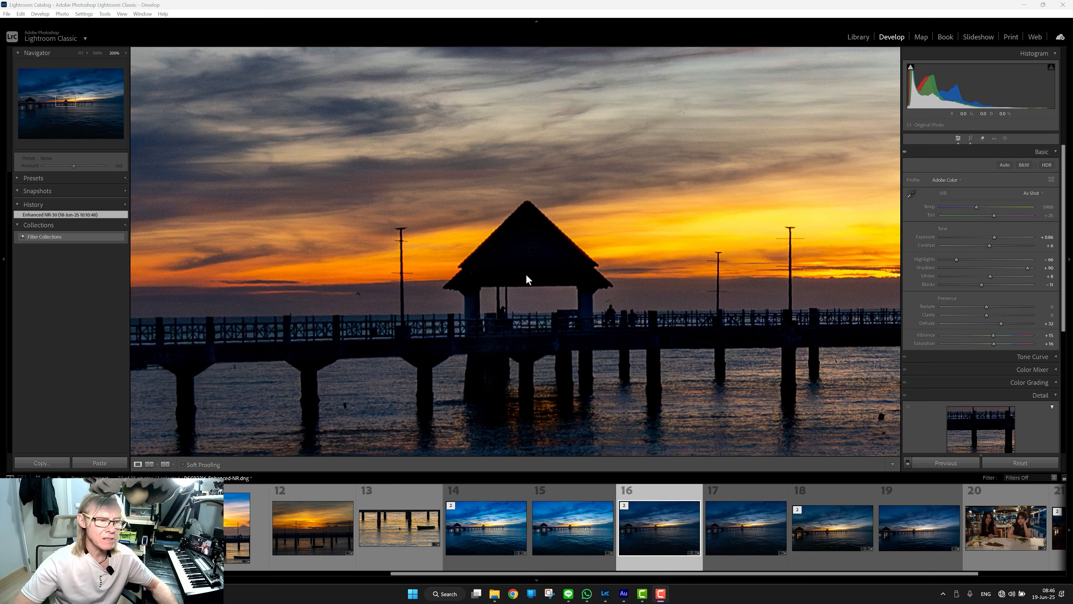
click(526, 275)
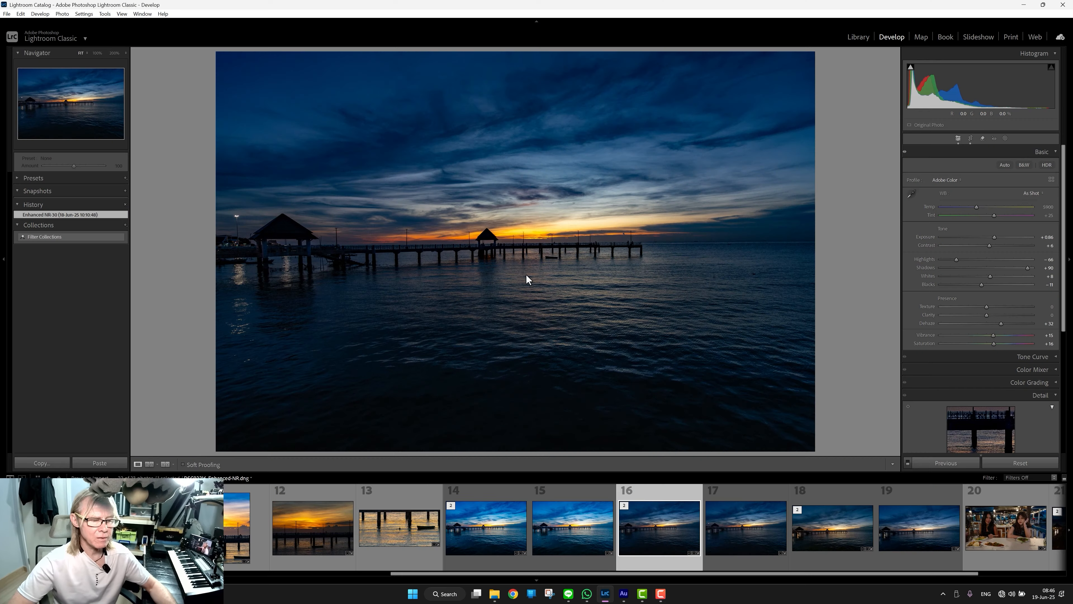
- Open the Enhanced-NR version in photo 14 and inspect its pier pavilion, water and sunset sky at 200% zoom
click(732, 503)
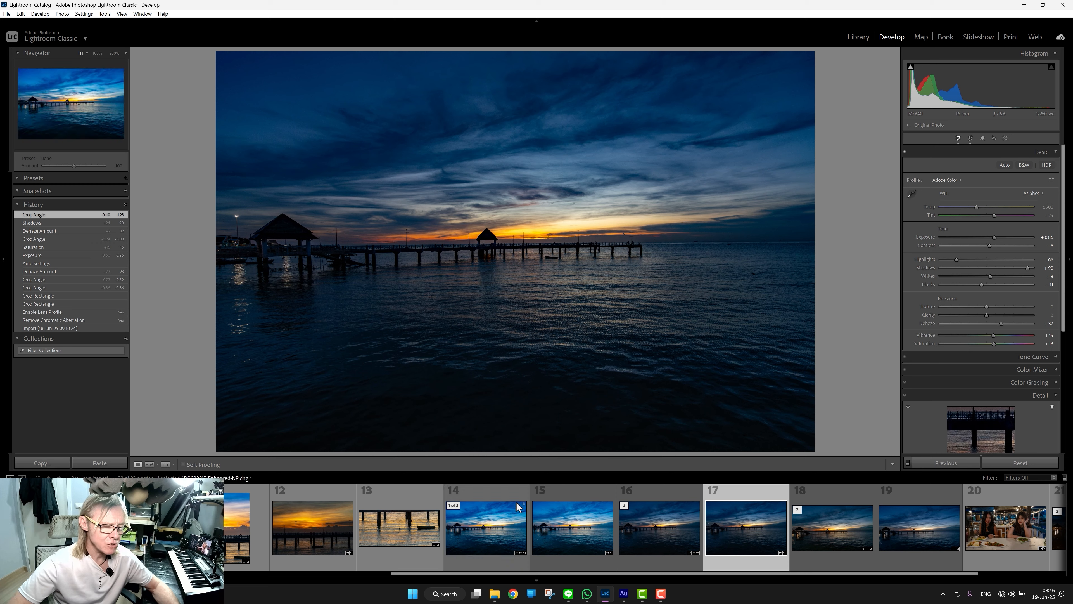
click(500, 496)
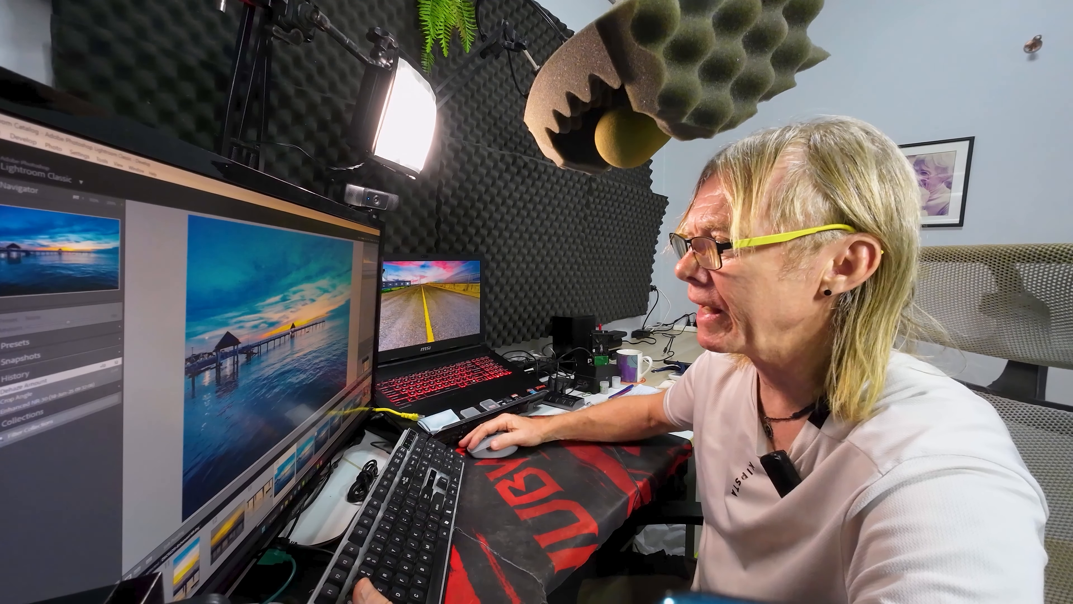
click(492, 249)
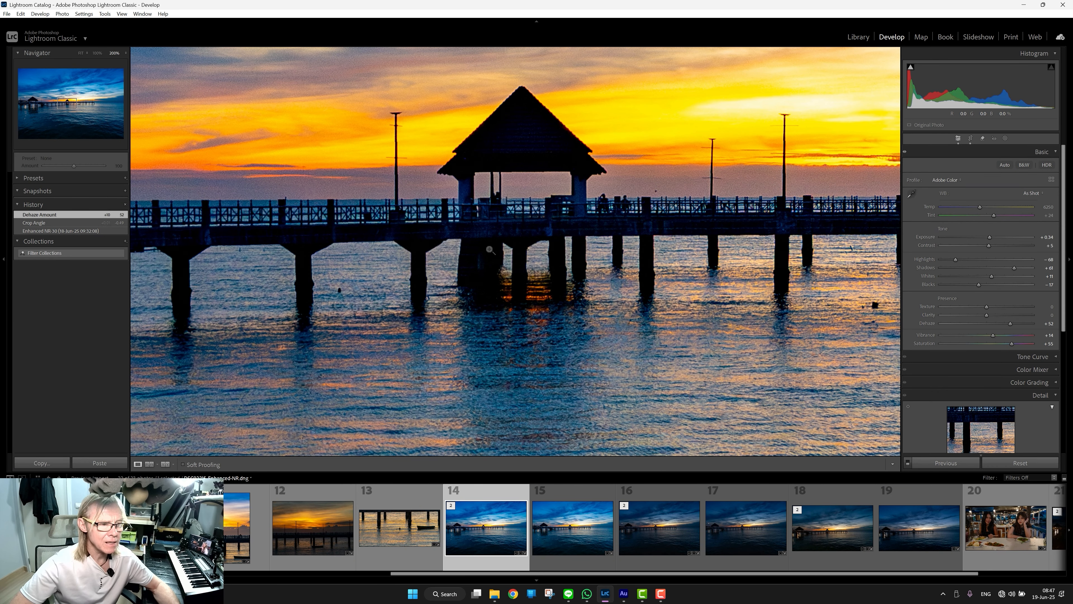
drag(488, 263, 492, 342)
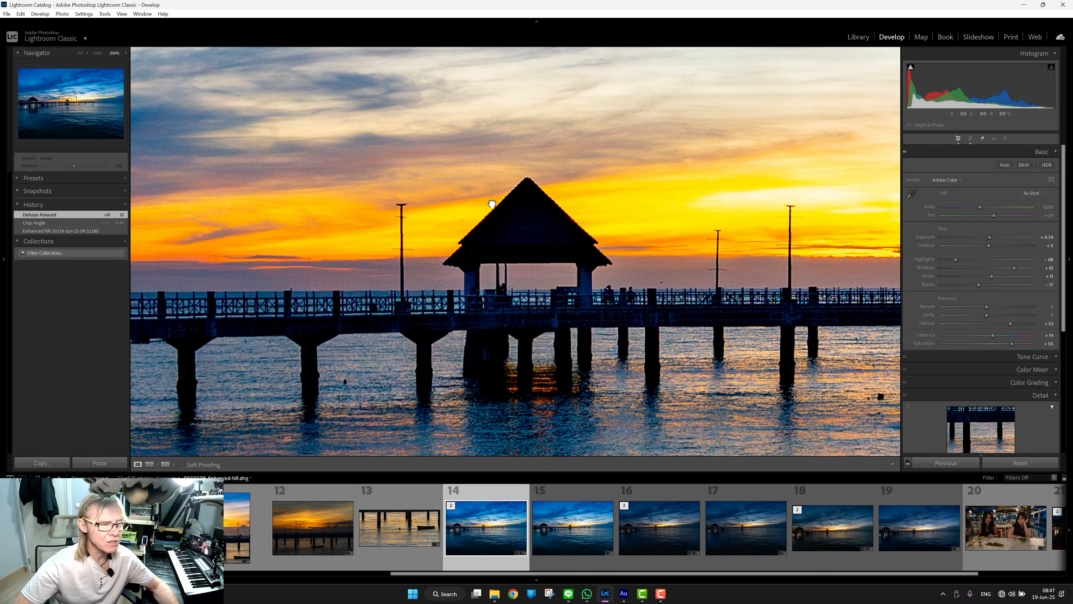
drag(500, 180, 508, 285)
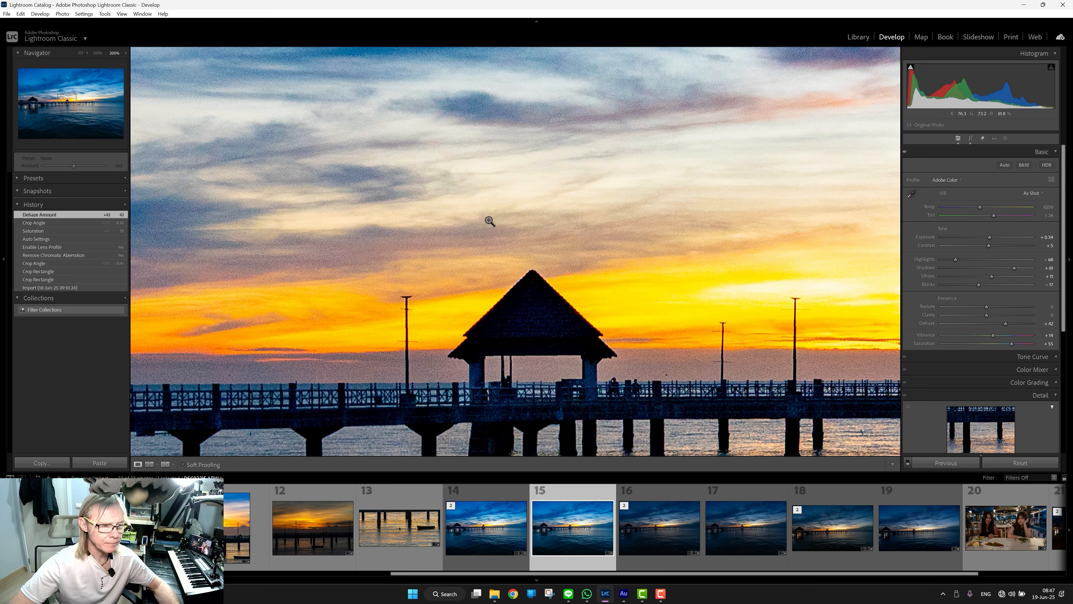
- Inspect the noise around the pavilion and sky in photo 15, the version without Denoise, at several zoom levels
click(487, 252)
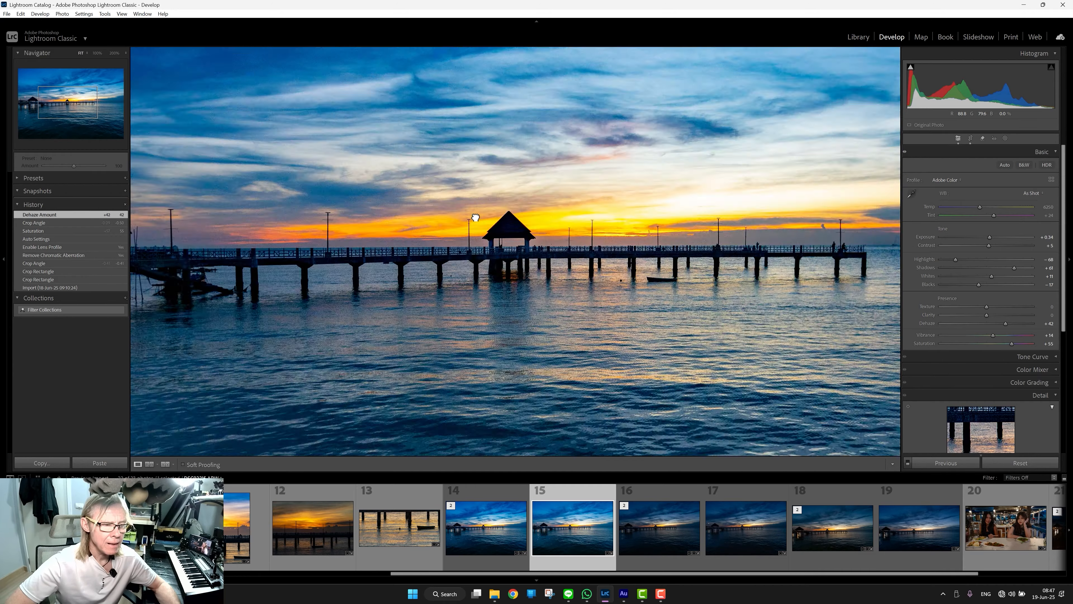
click(476, 217)
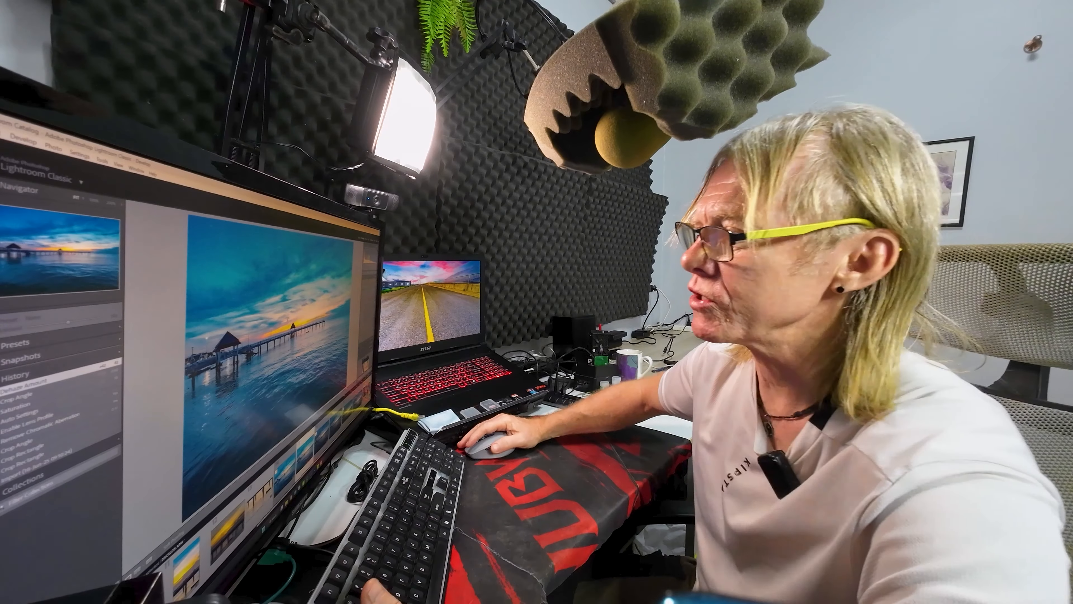
click(294, 326)
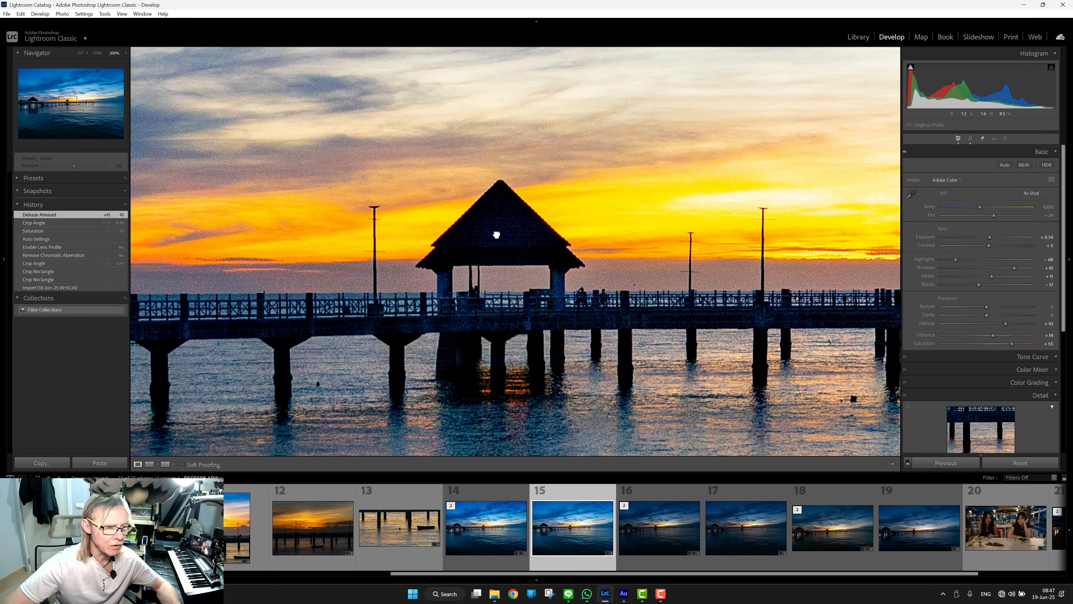
click(496, 234)
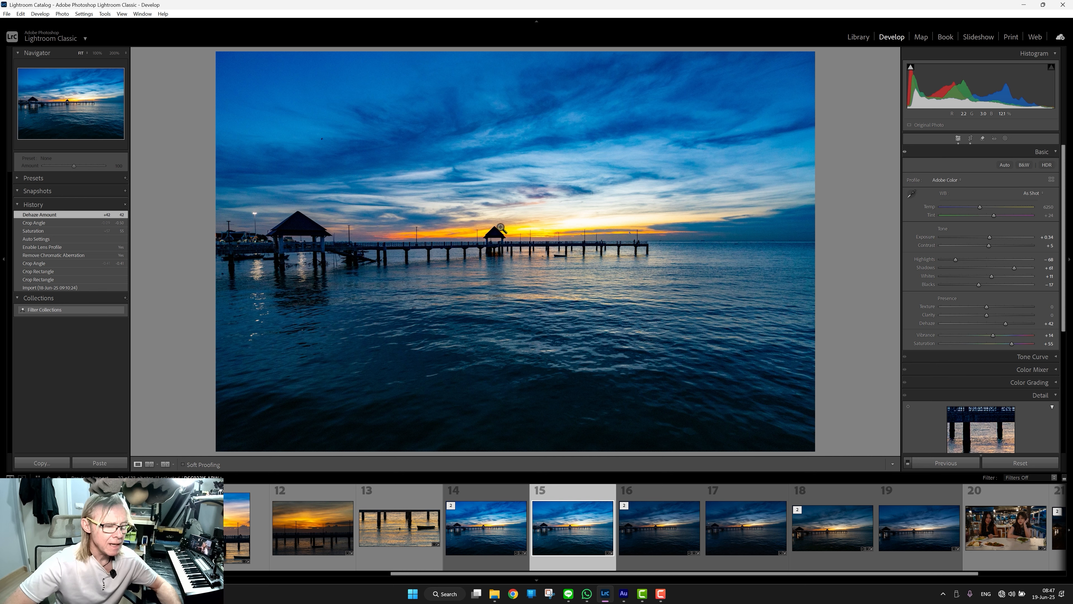
- Return to the denoised photo 14 and compare its pavilion with the noisy version at 200% zoom
click(495, 497)
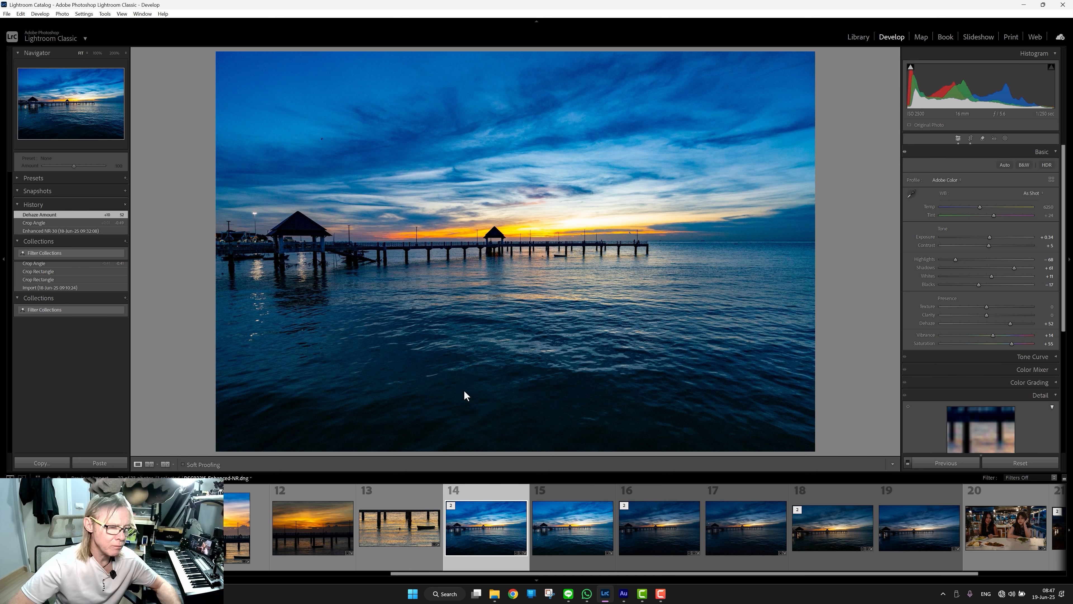
click(490, 235)
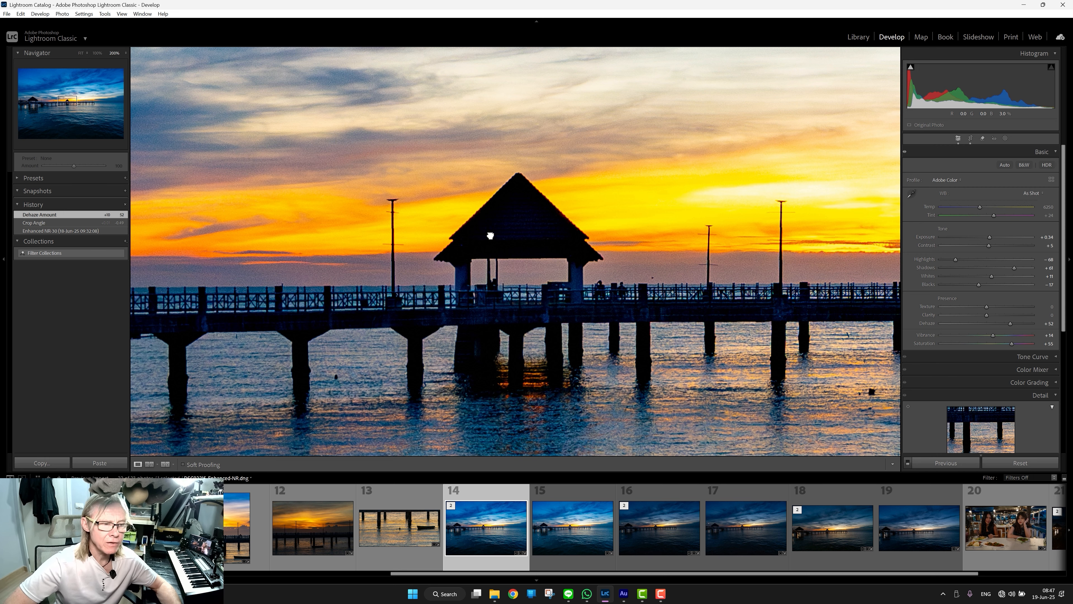
click(491, 235)
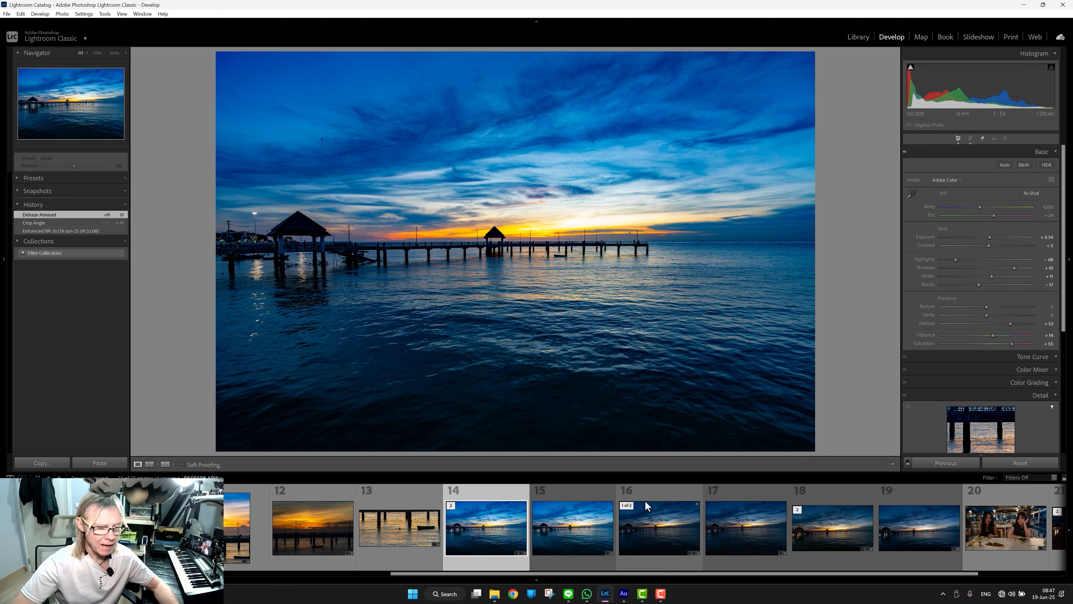
- Examine the noise around the pier pavilion in photo 19 at 200% zoom, returning to the full view
click(658, 495)
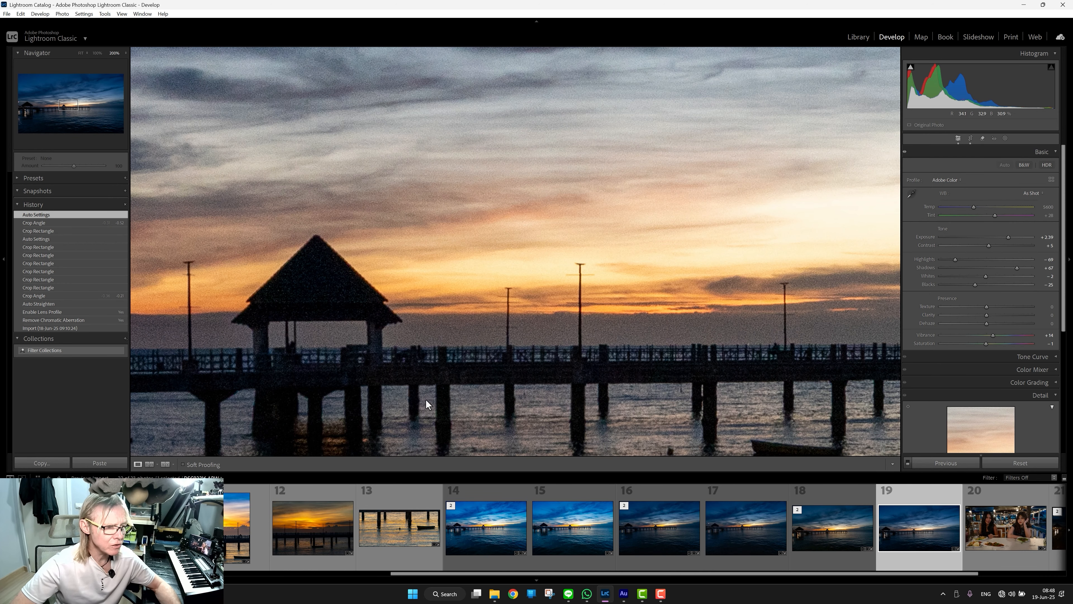
drag(421, 350, 535, 254)
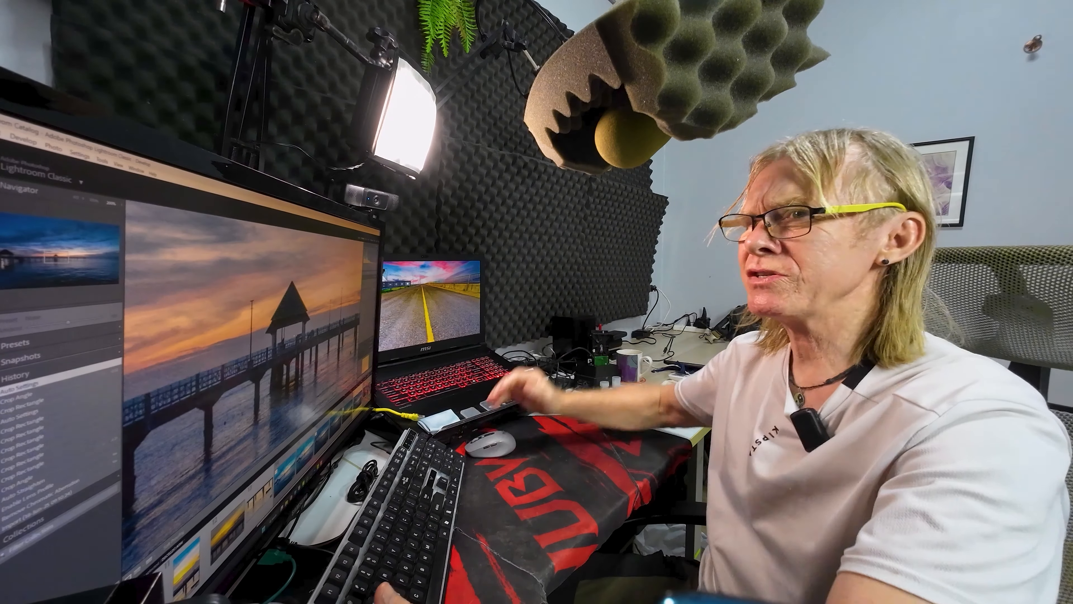
key(z)
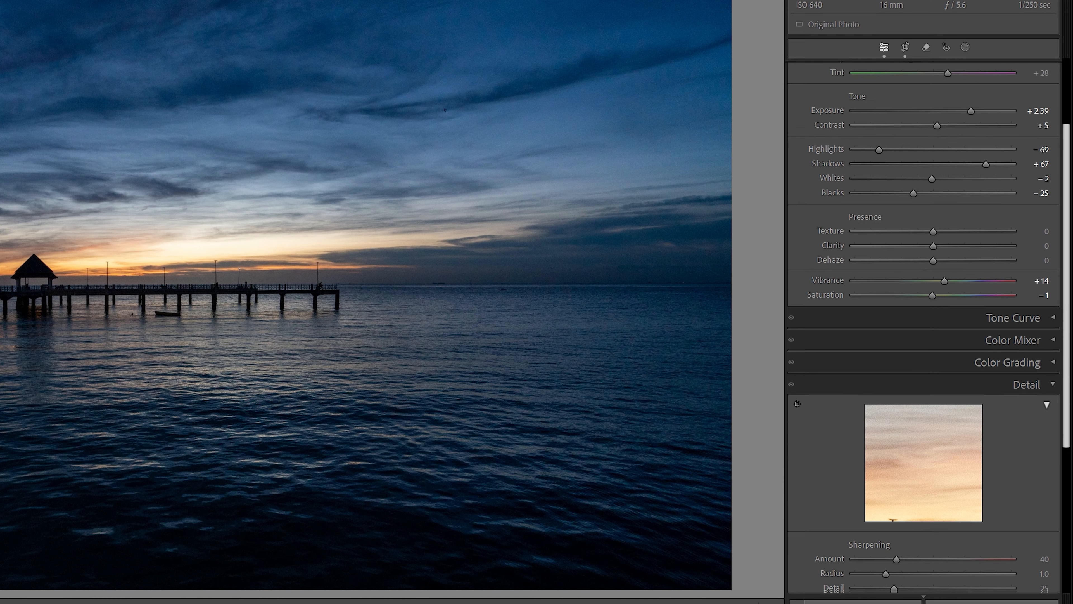
- Expand the Detail settings for photo 19 to reach the Noise Reduction options
scroll(922, 329, down, 1)
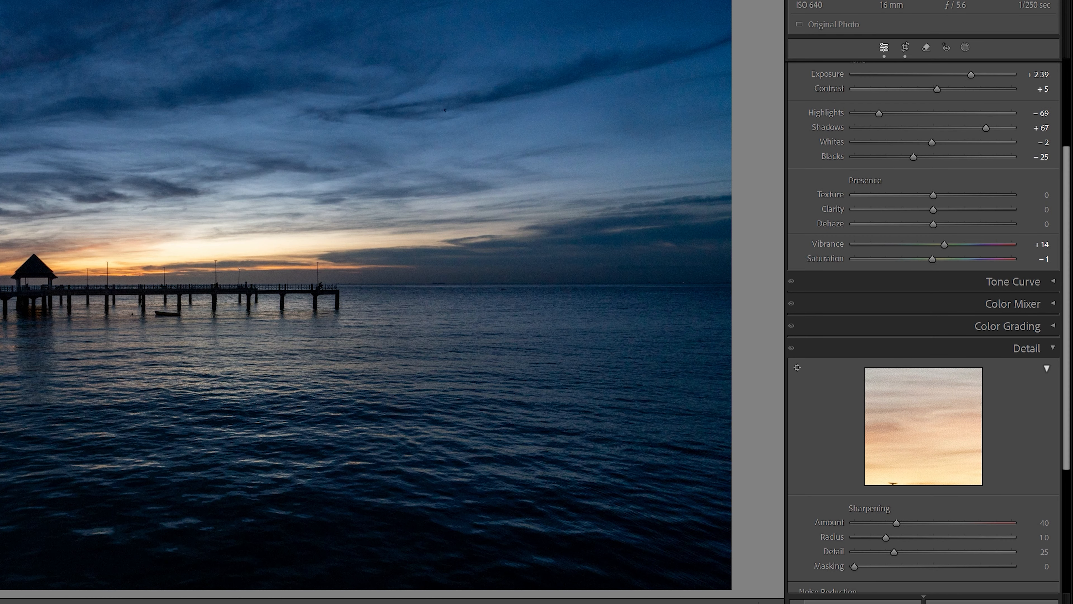
click(1052, 349)
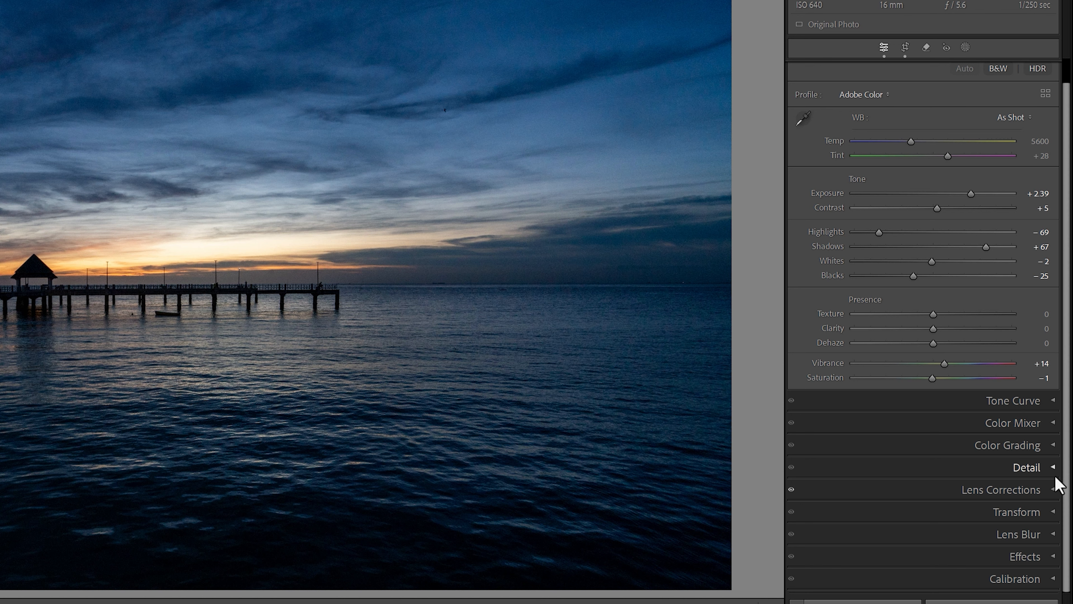
click(1052, 467)
scroll(927, 388, down, 3)
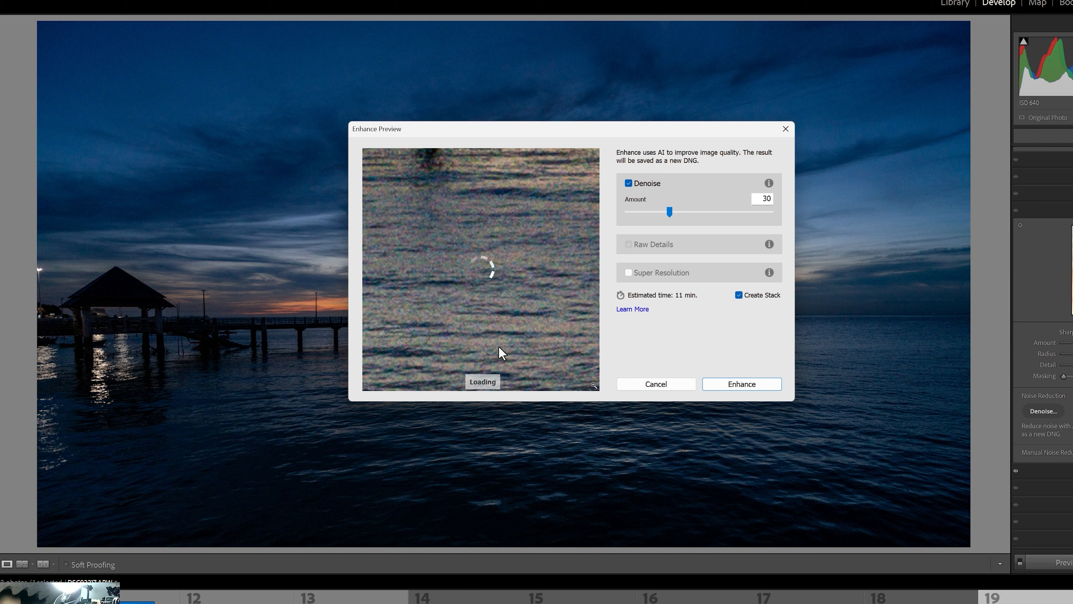
- Compare the pier and figure with and without Enhance in the Denoise preview at an amount of 30
drag(495, 203, 544, 393)
drag(511, 248, 481, 304)
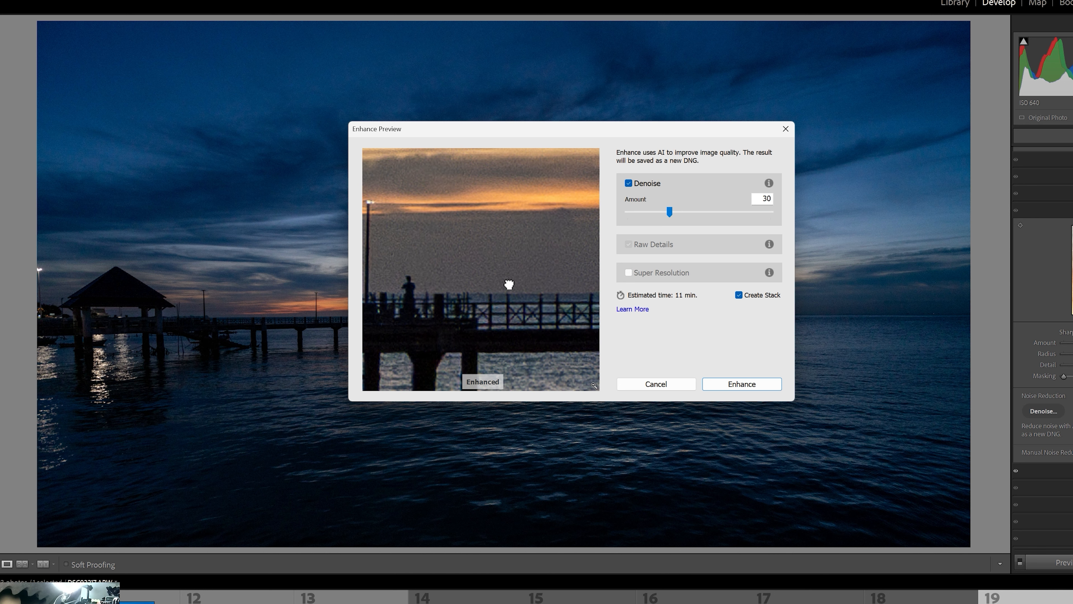
drag(509, 303, 512, 273)
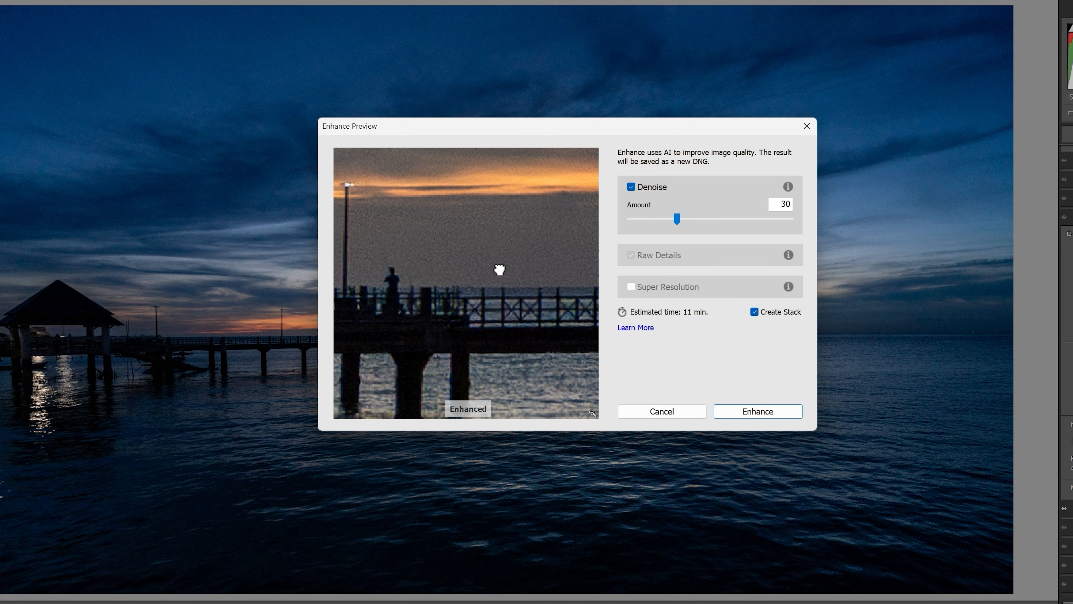
click(500, 269)
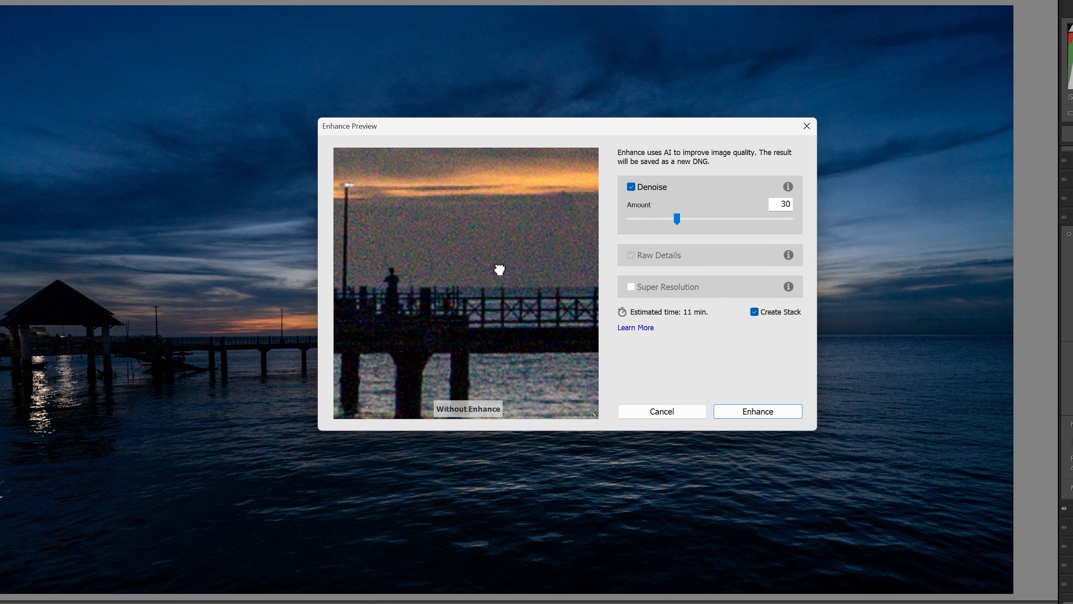